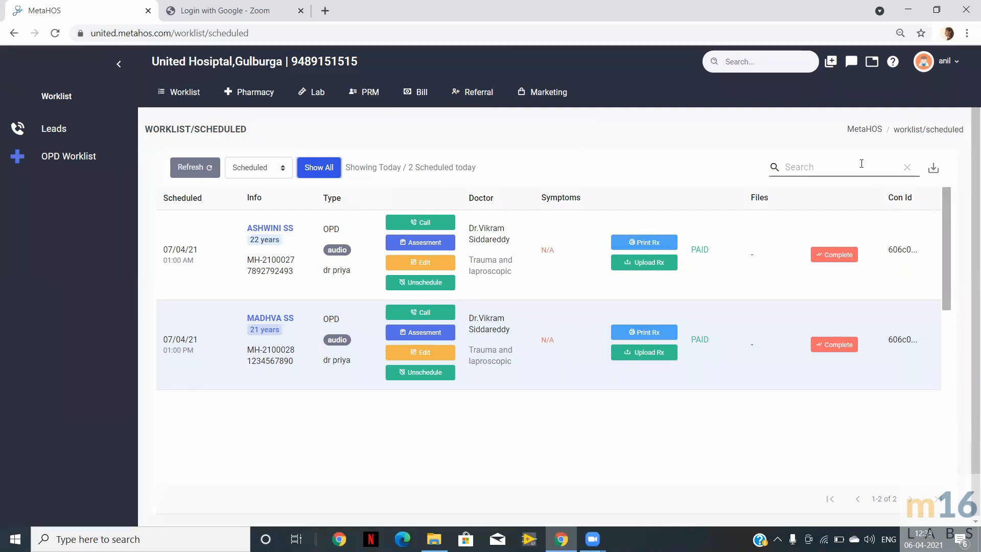
Open the patient booking page and search the patient records by the patient's record number.
left_click(831, 71)
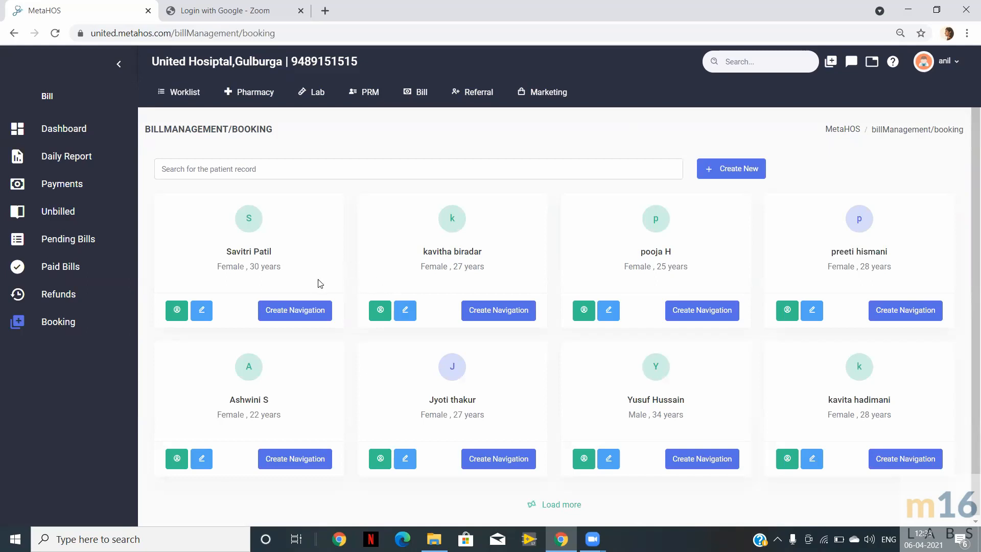
left_click(325, 163)
type("21")
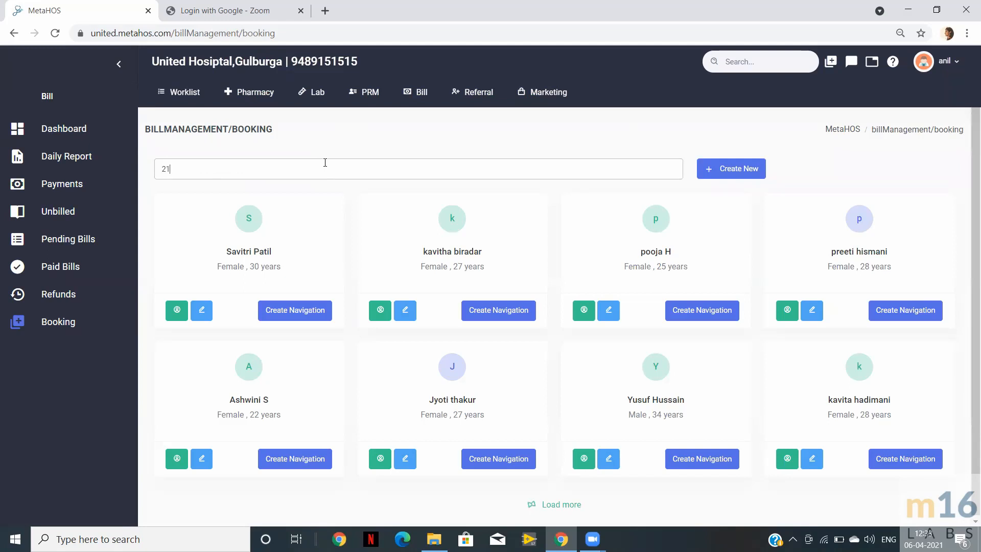
type("00007")
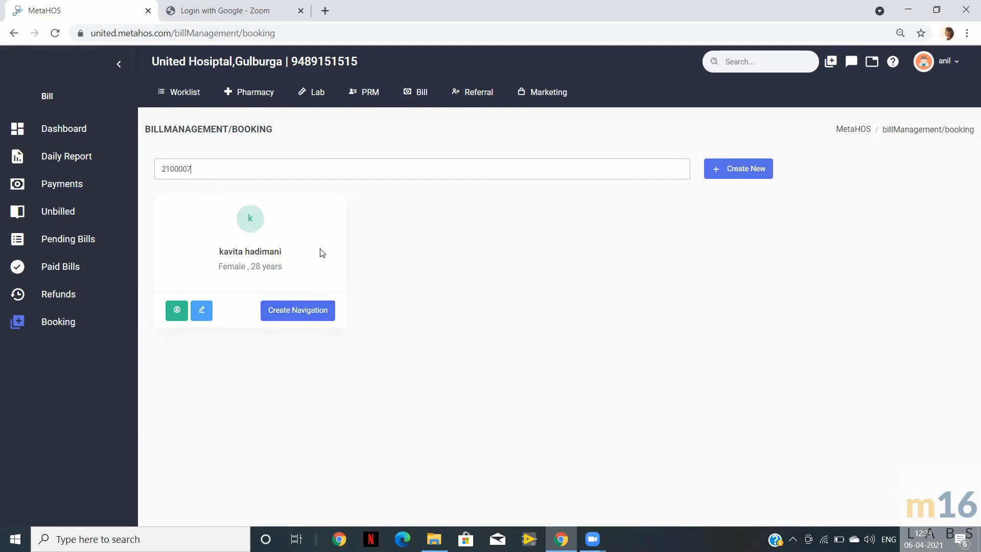
Start a new patient record and enter the patient's first and last name.
left_click(745, 173)
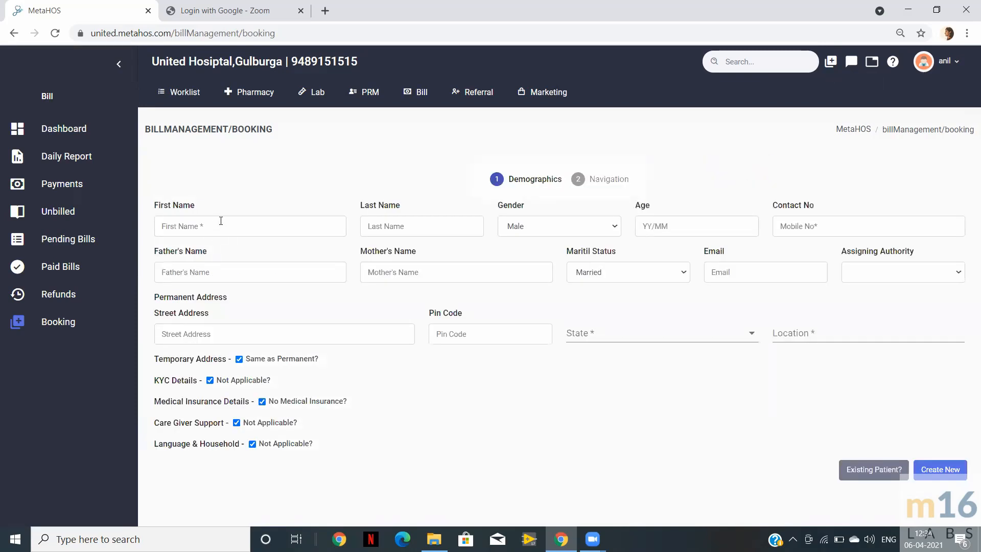
left_click(220, 221)
type("Ma")
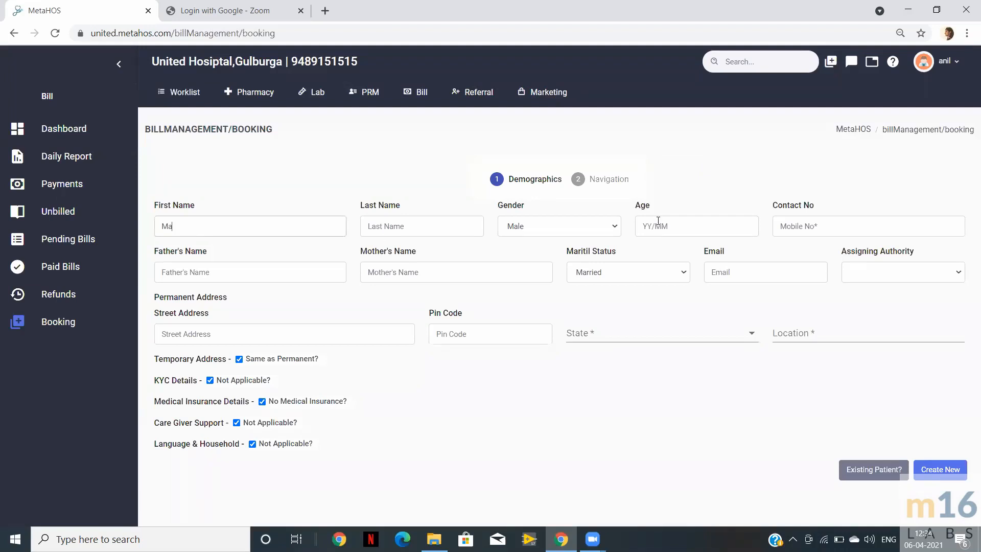
type("dhva")
key("Tab")
type("Ss")
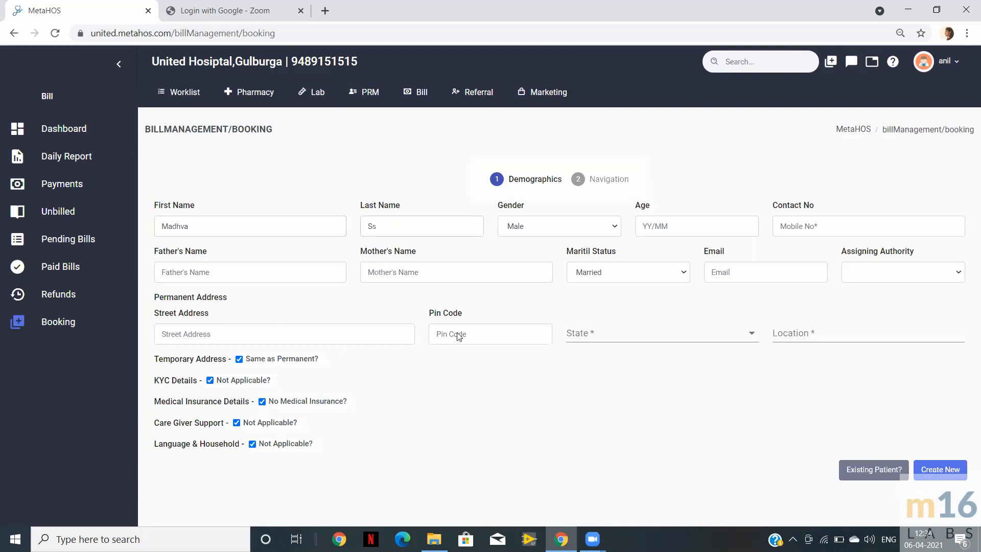
Set the patient's age to 21 years and enter the patient's contact number.
key("Tab")
key("Tab")
type("21")
key("Tab")
type("1")
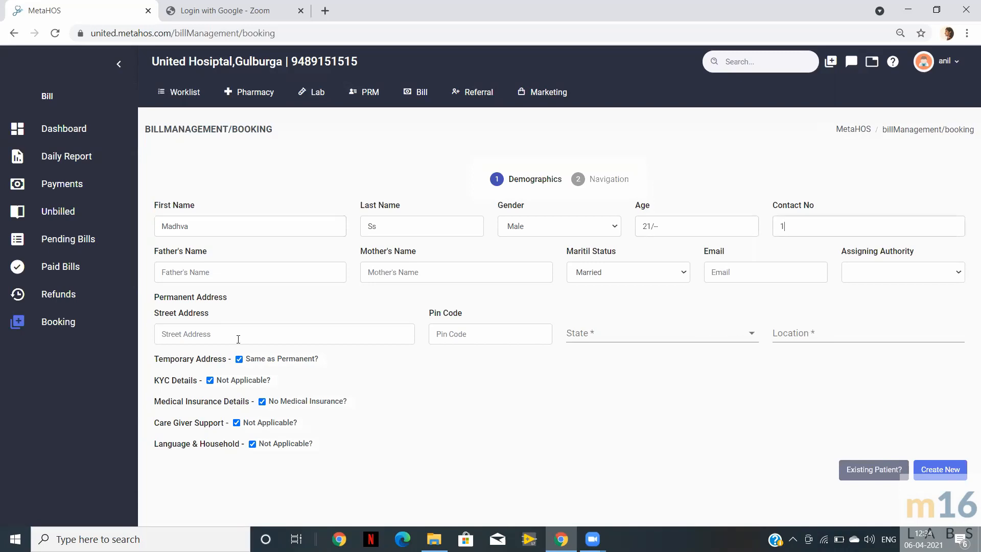
type("234567890")
Fill in the street address and postal pin code of the patient's permanent address.
left_click(243, 338)
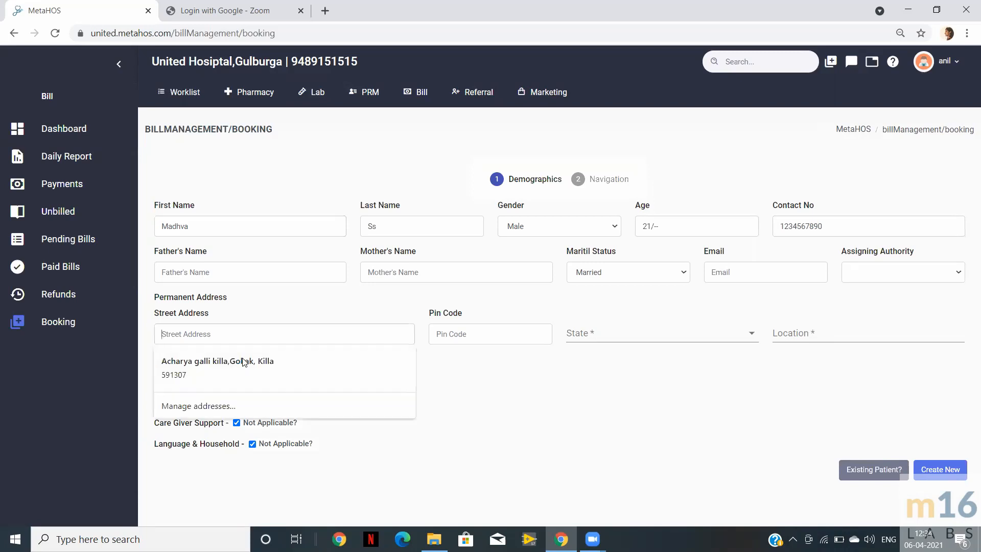
type("dharwad")
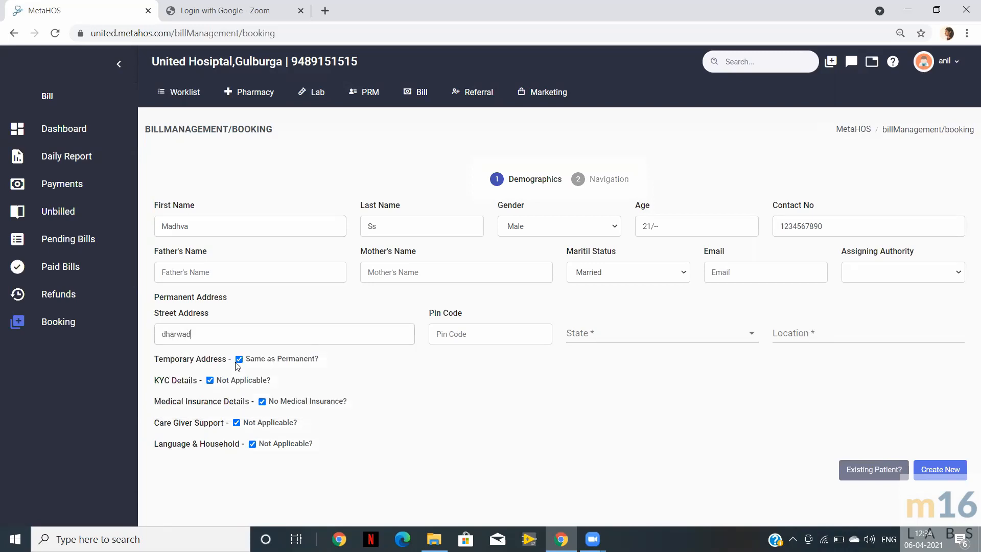
key("Tab")
type("59")
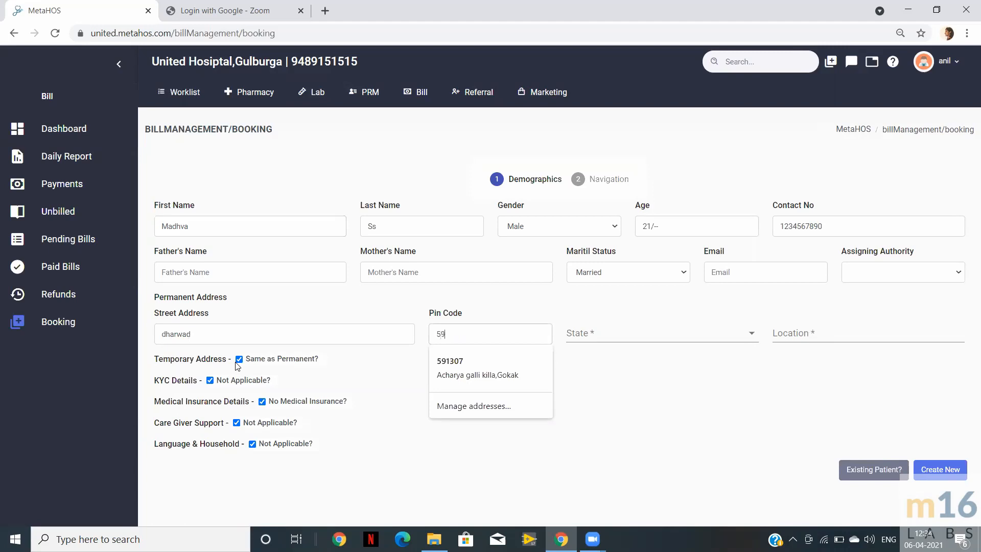
type("0008")
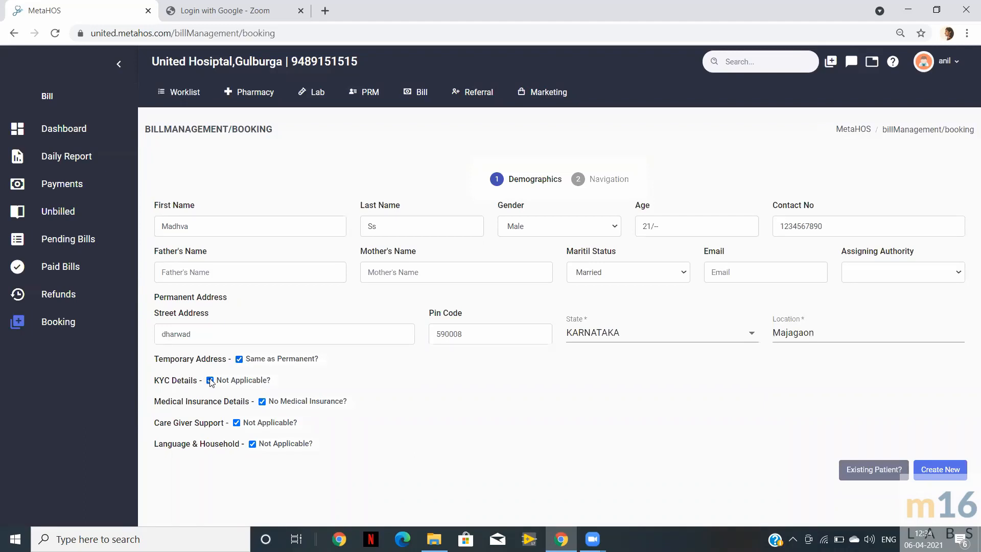
Examine the optional fields for KYC details, medical insurance and care giver support, leaving each section marked as not applicable.
left_click(210, 381)
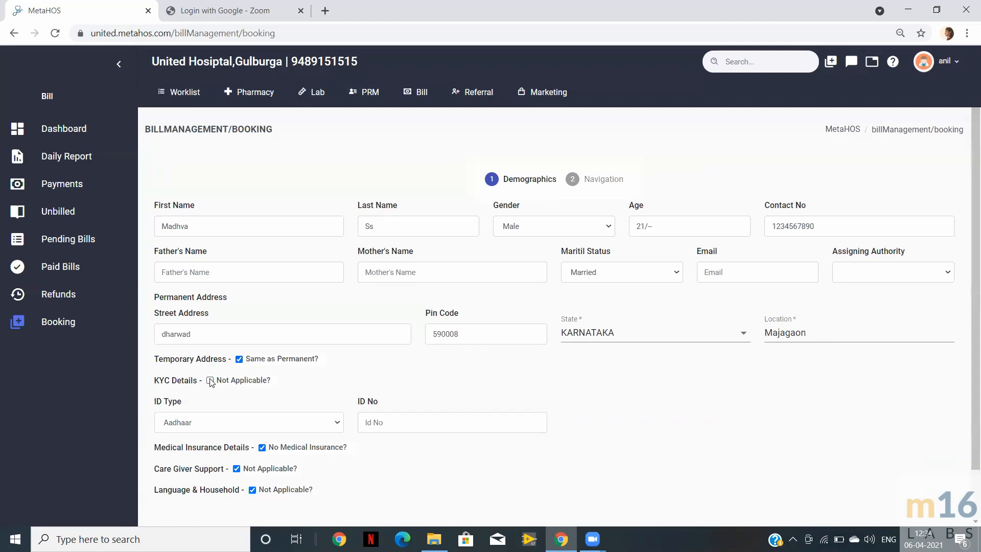
left_click(210, 380)
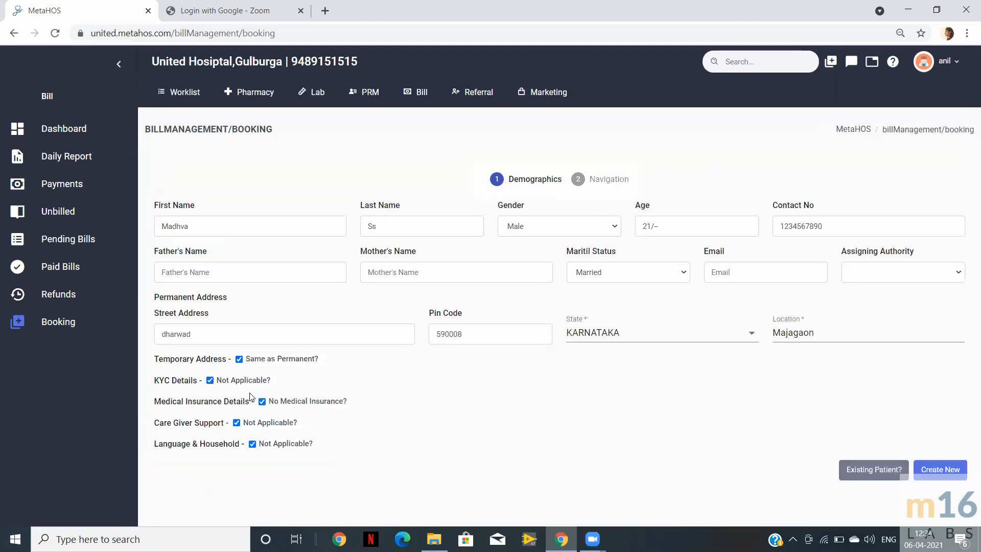
left_click(262, 402)
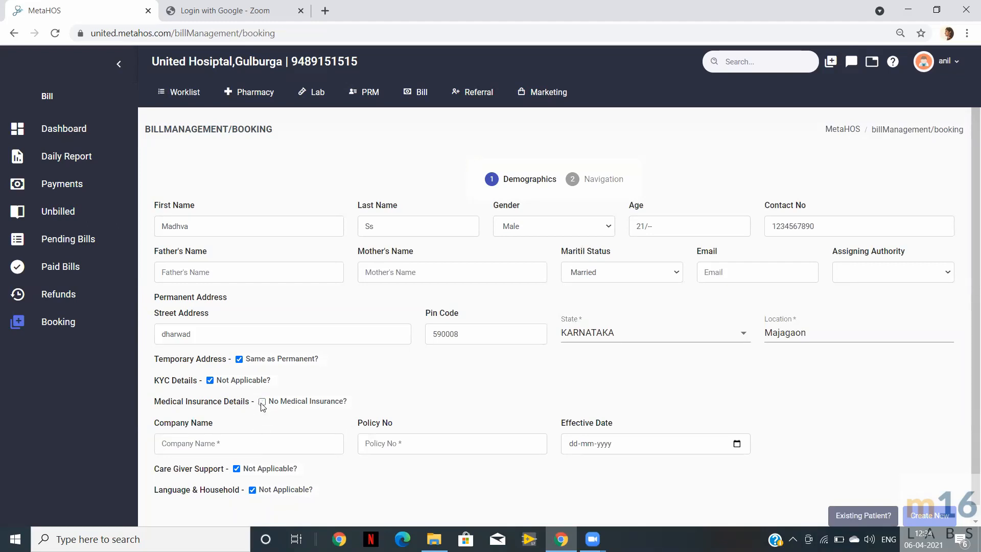
left_click(262, 402)
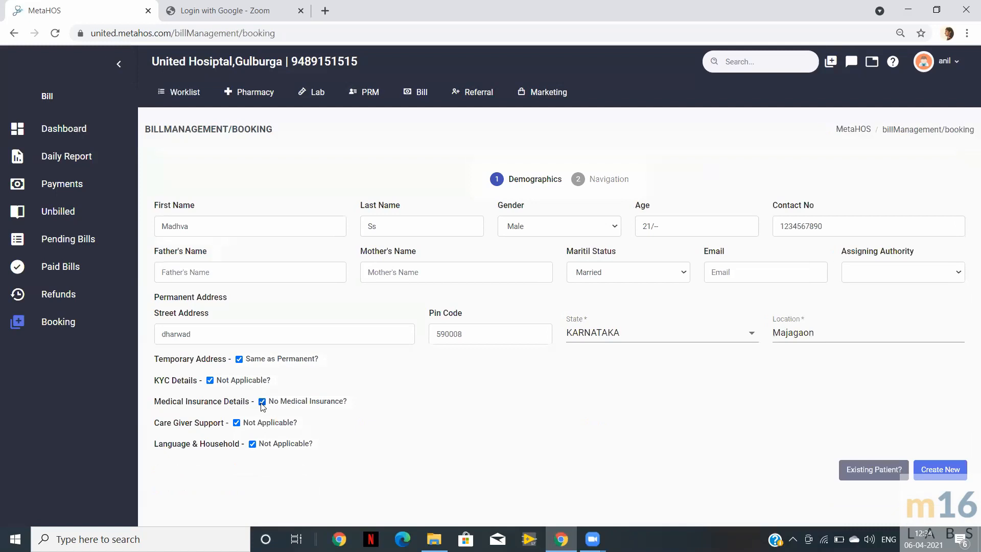
left_click(237, 423)
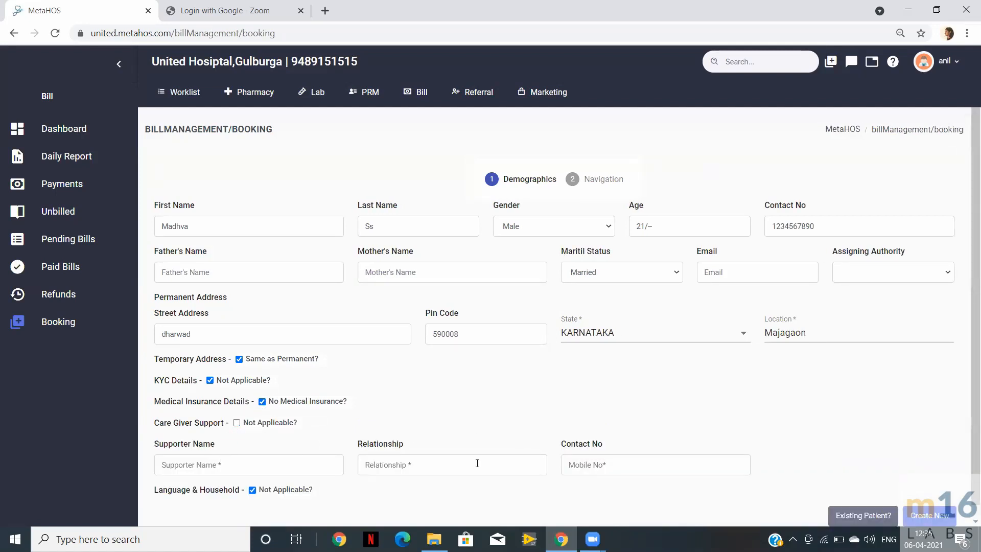
left_click(237, 423)
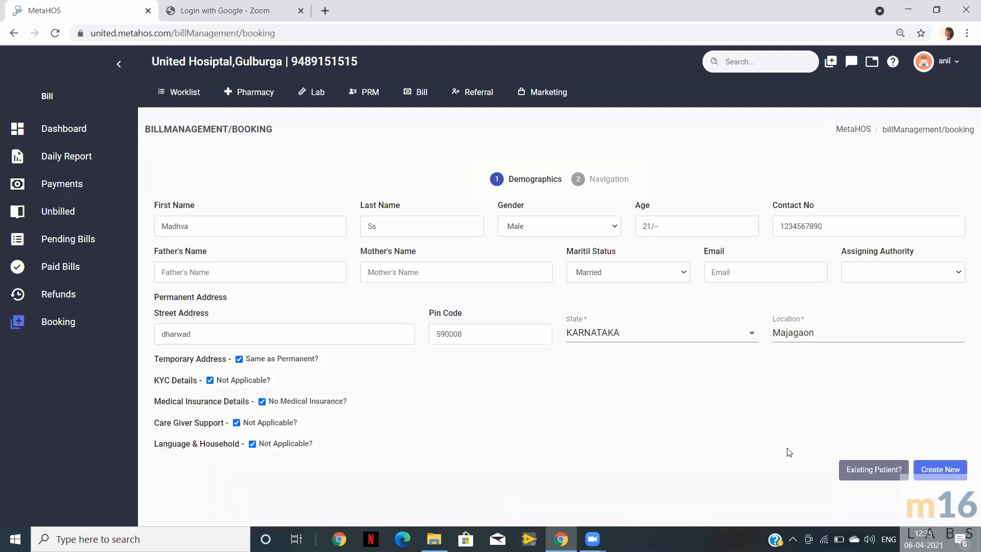
Create the patient record and add a Consultation item to the patient's booking.
left_click(943, 471)
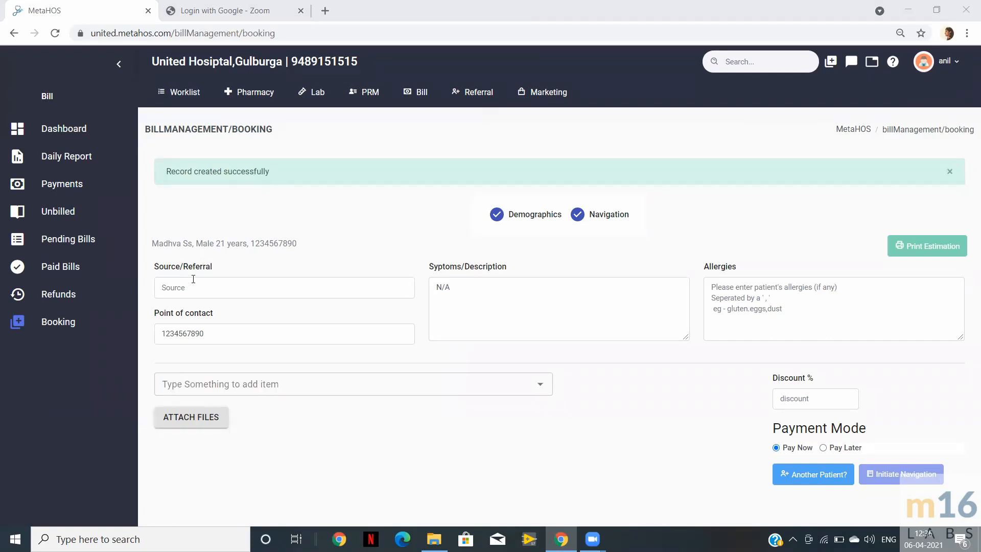
left_click(226, 379)
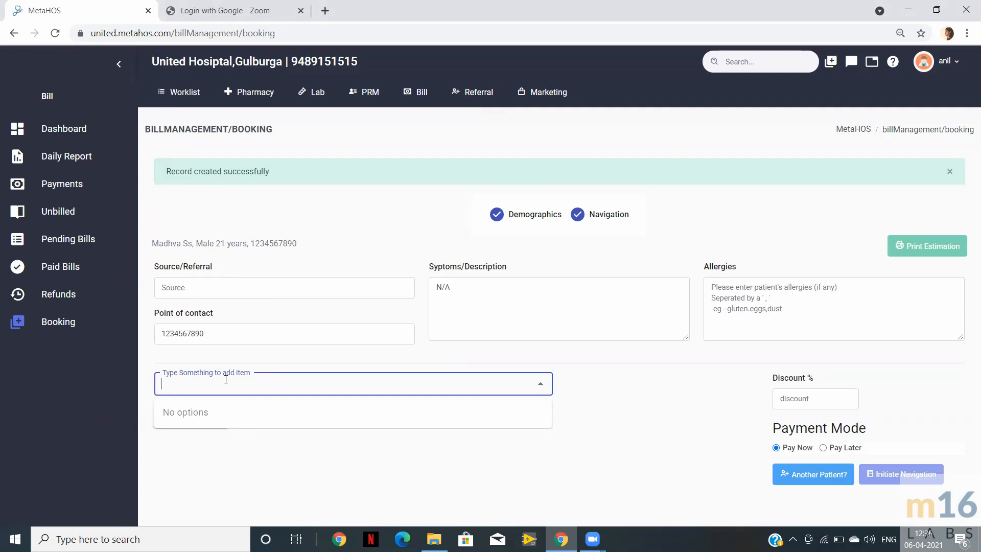
type("consu")
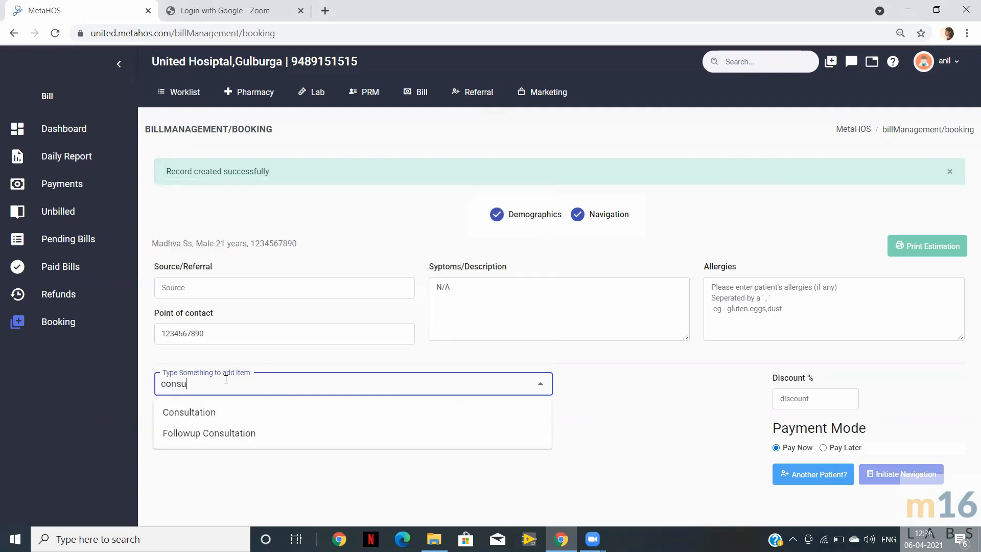
type("l")
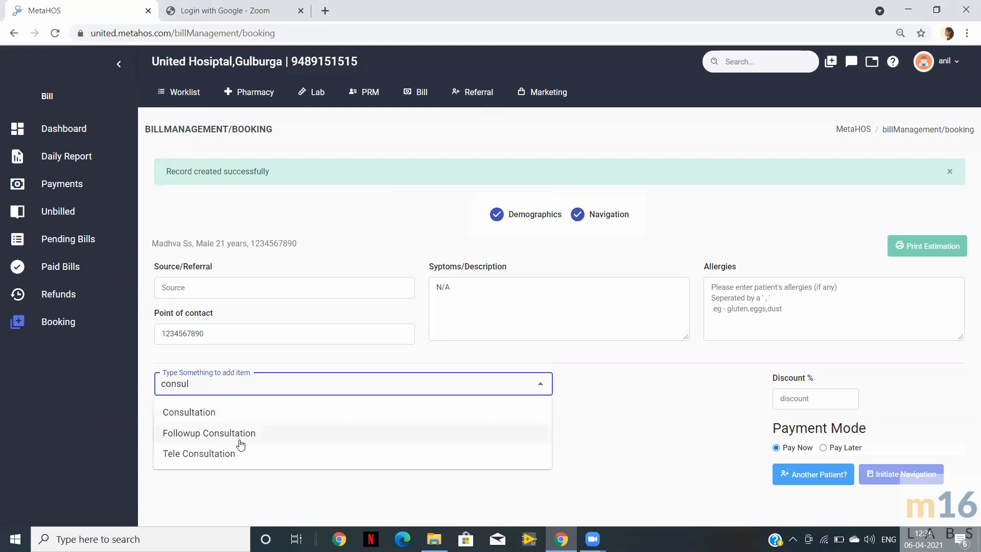
left_click(242, 412)
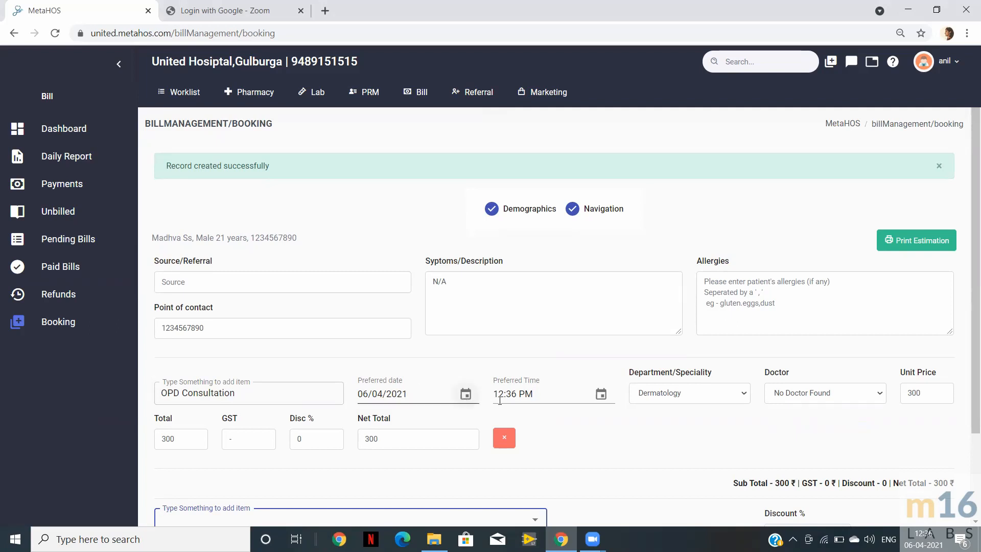
Set the preferred time of the OPD consultation to 01:00 PM.
left_click(601, 394)
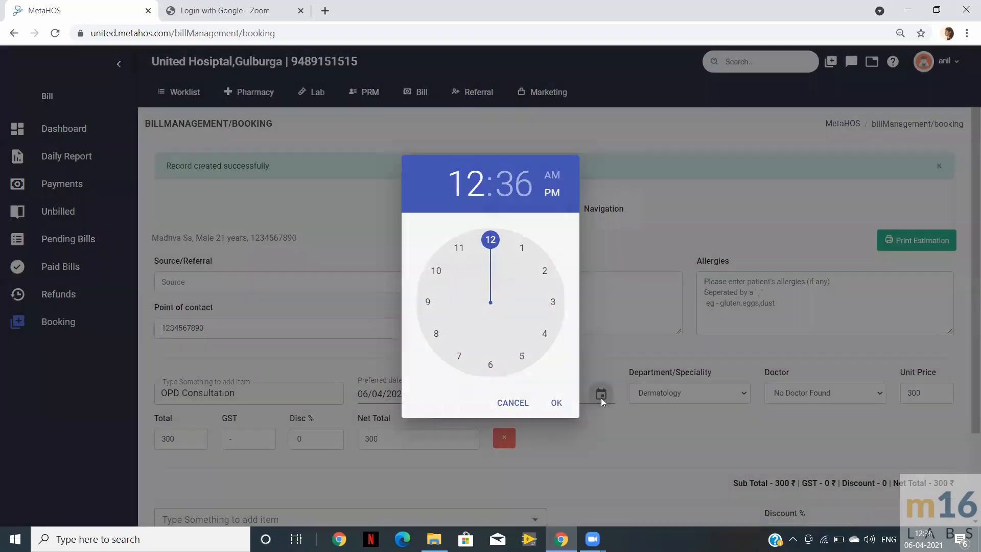
left_click(522, 249)
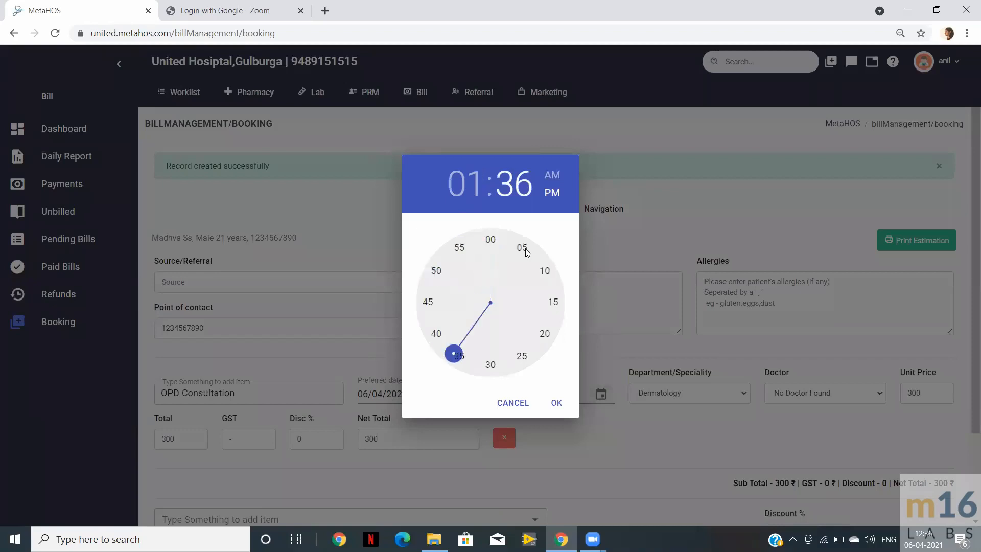
left_click(490, 242)
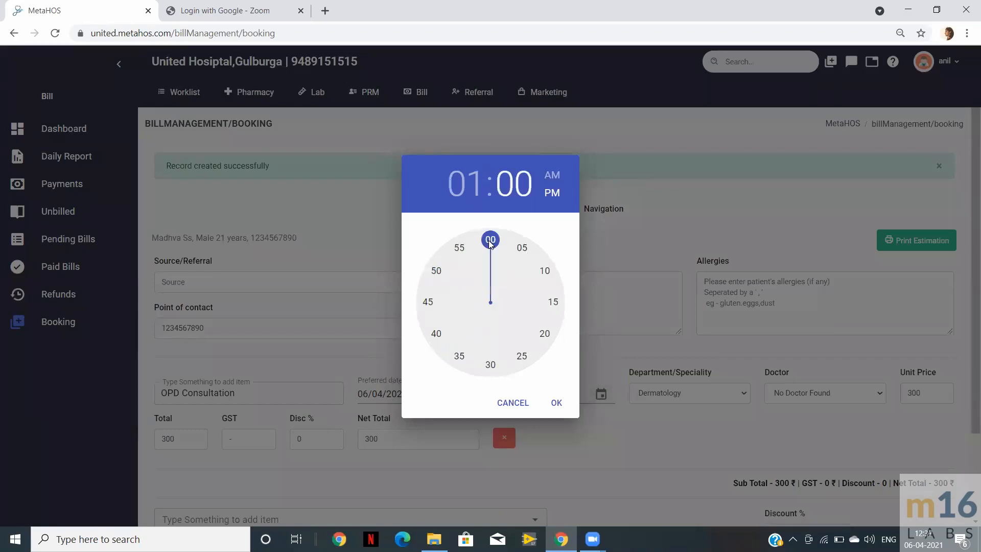
left_click(558, 404)
Set the consultation's department to Urologist and select that department's doctor.
left_click(697, 397)
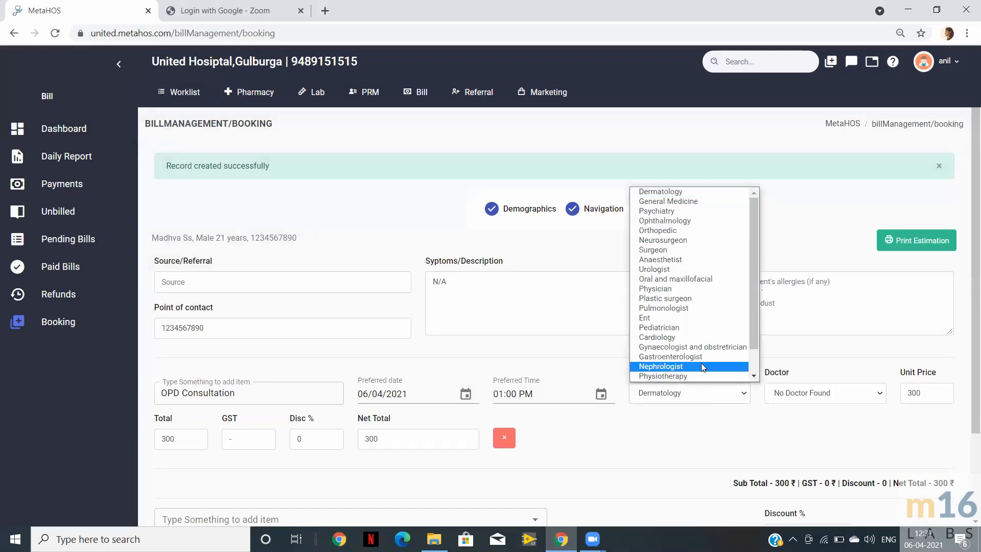
scroll(701, 366, "down", 1)
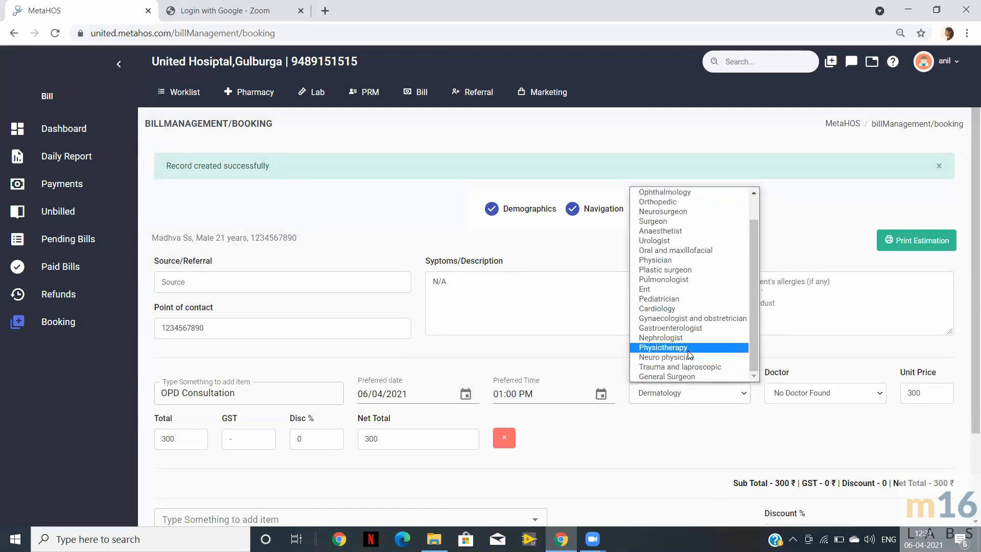
left_click(691, 241)
left_click(800, 393)
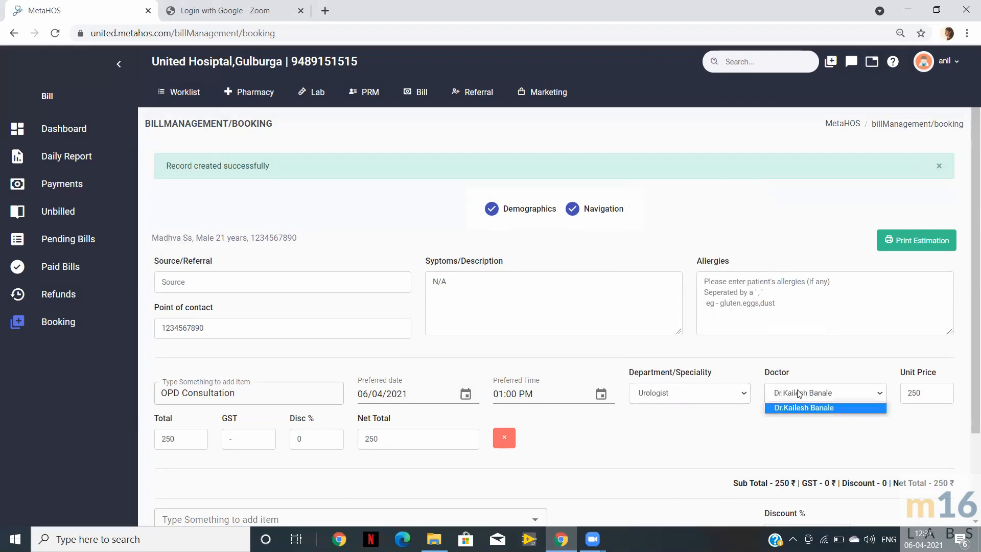
left_click(800, 393)
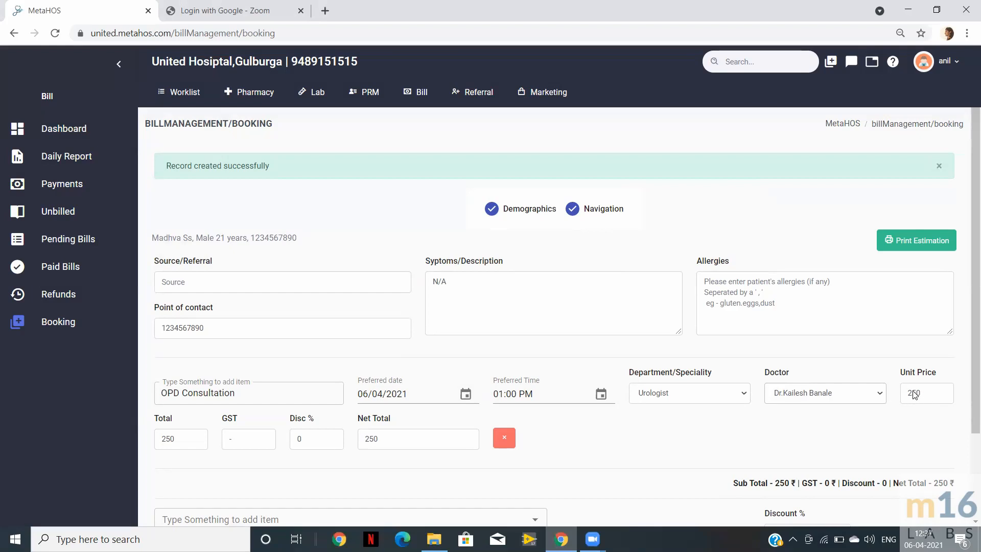
Apply a 5% discount to the booking's bill.
scroll(554, 500, "down", 2)
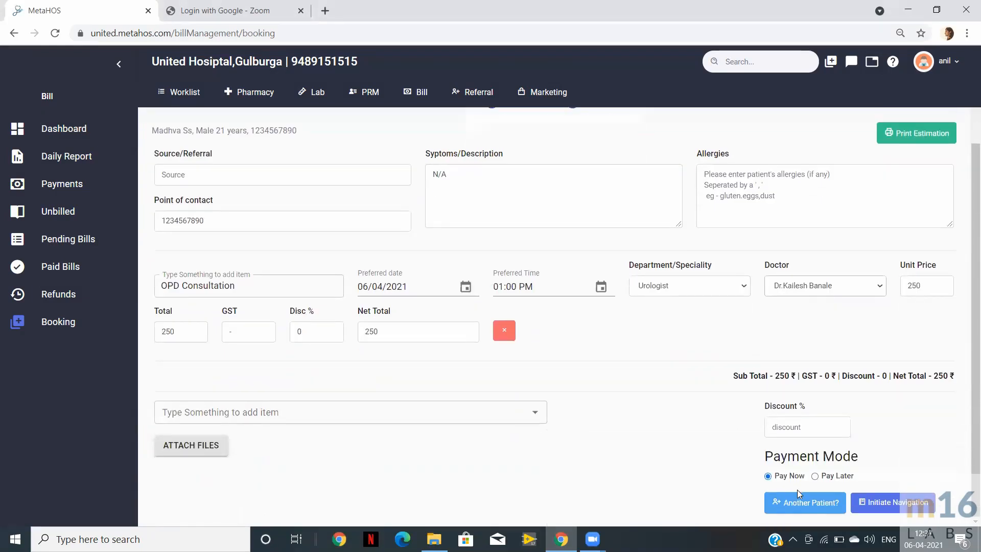
left_click(774, 422)
type("5")
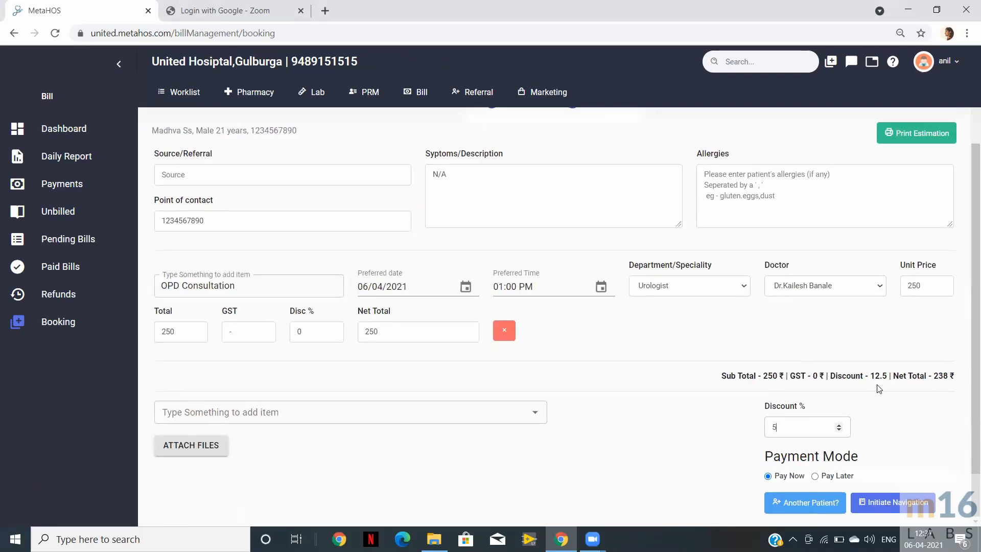
Enter the referring doctor's name as the booking's source/referral.
scroll(671, 299, "up", 3)
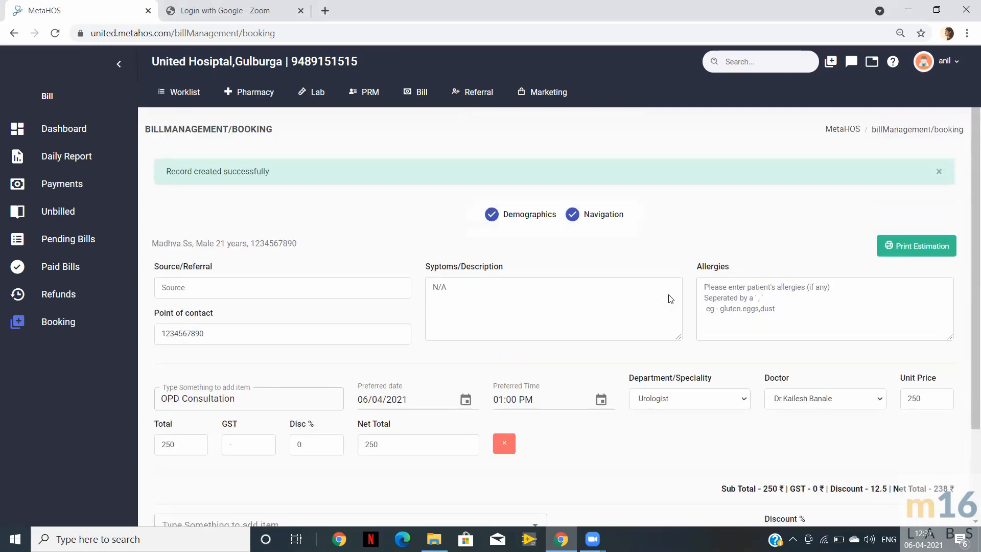
left_click(306, 292)
type("Dr Te")
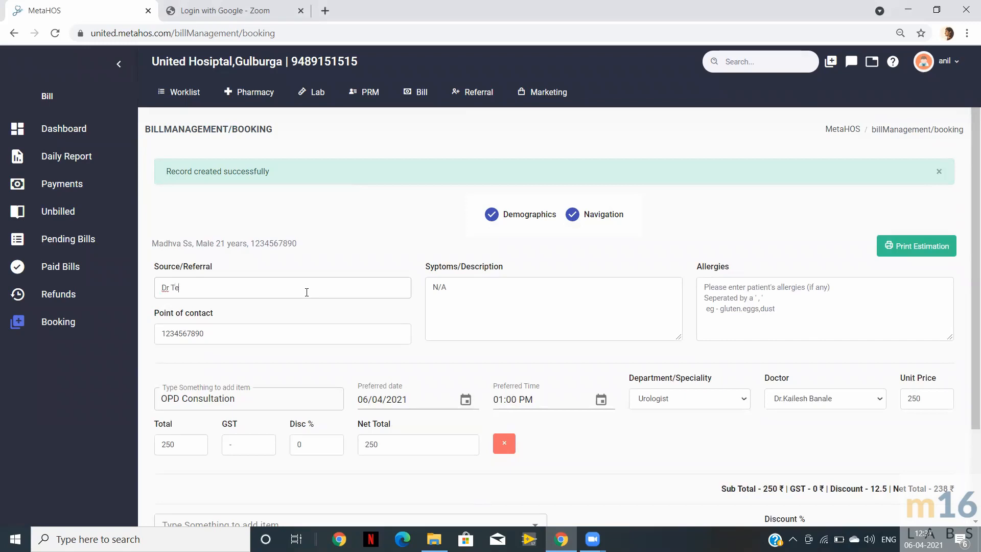
type("jaswi")
Add the medicine CROCIN 1000 as a second item on the booking's bill.
scroll(307, 293, "down", 2)
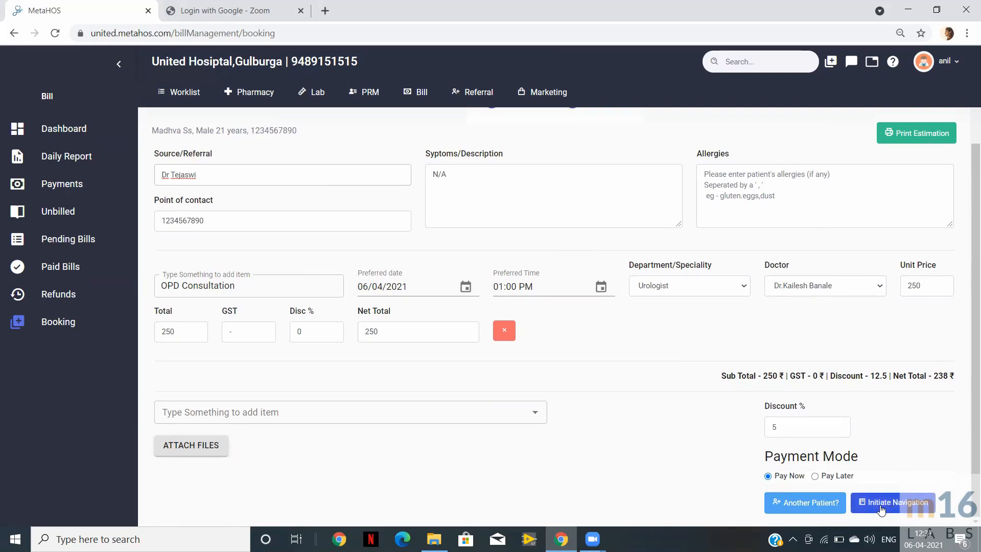
left_click(344, 415)
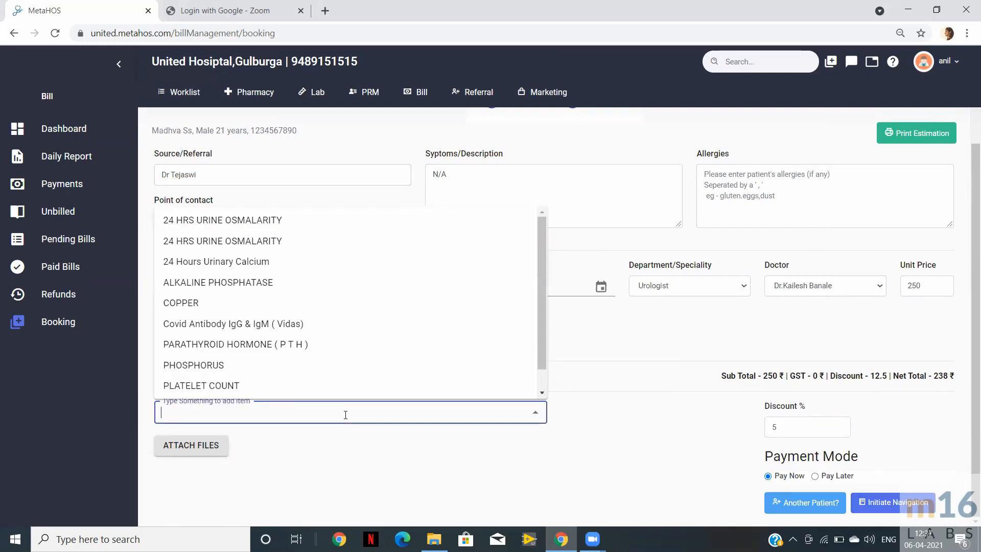
type("croci")
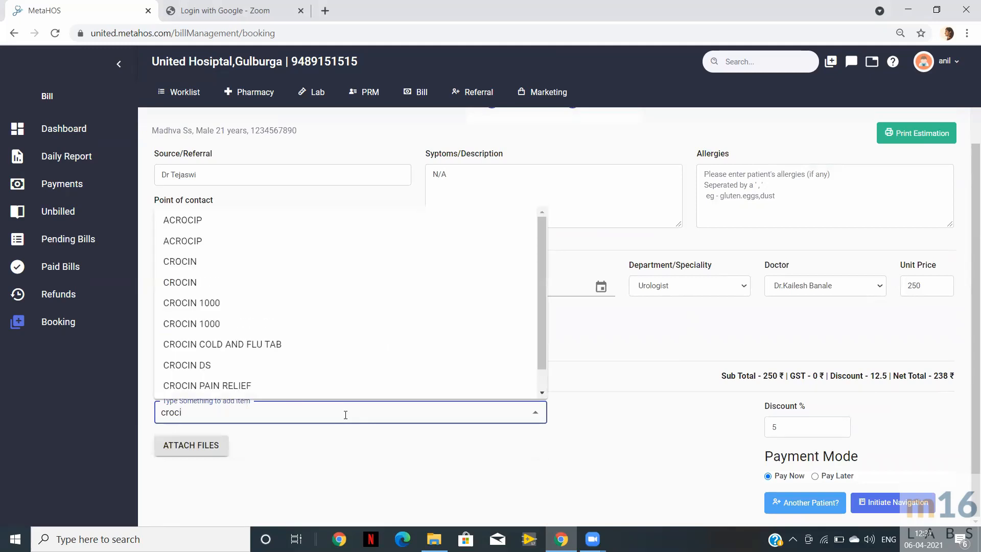
left_click(189, 308)
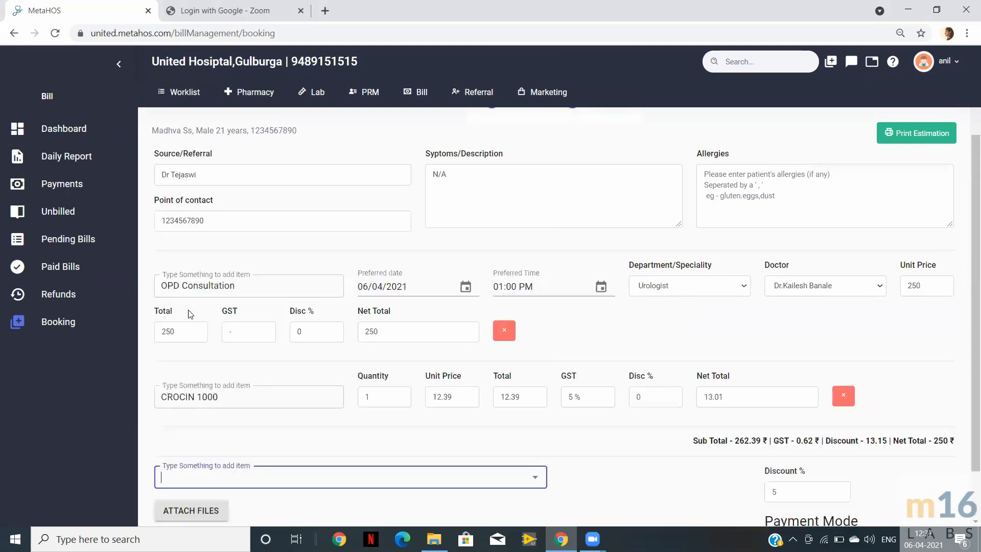
Initiate navigation for the booking and review the card and link options in its payment information.
scroll(576, 281, "down", 1)
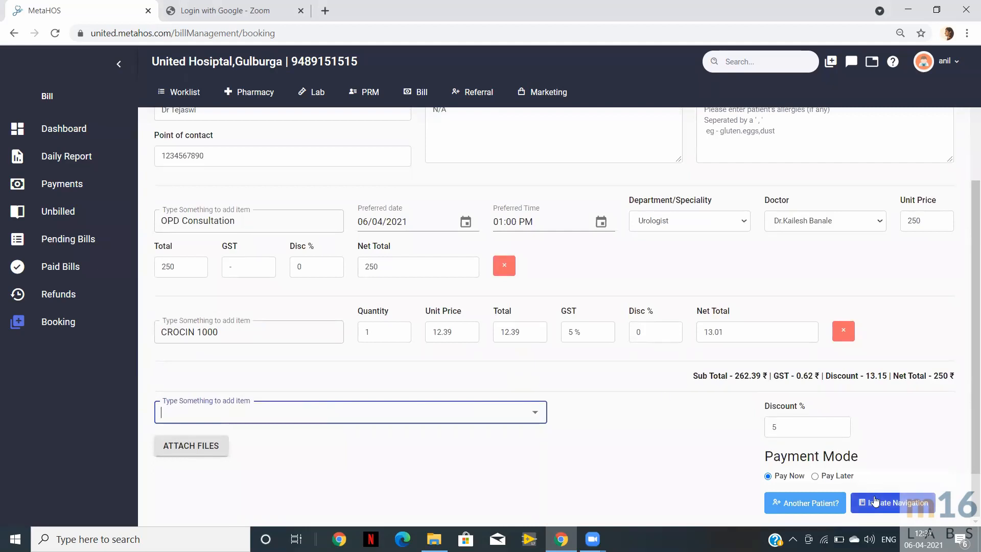
left_click(879, 506)
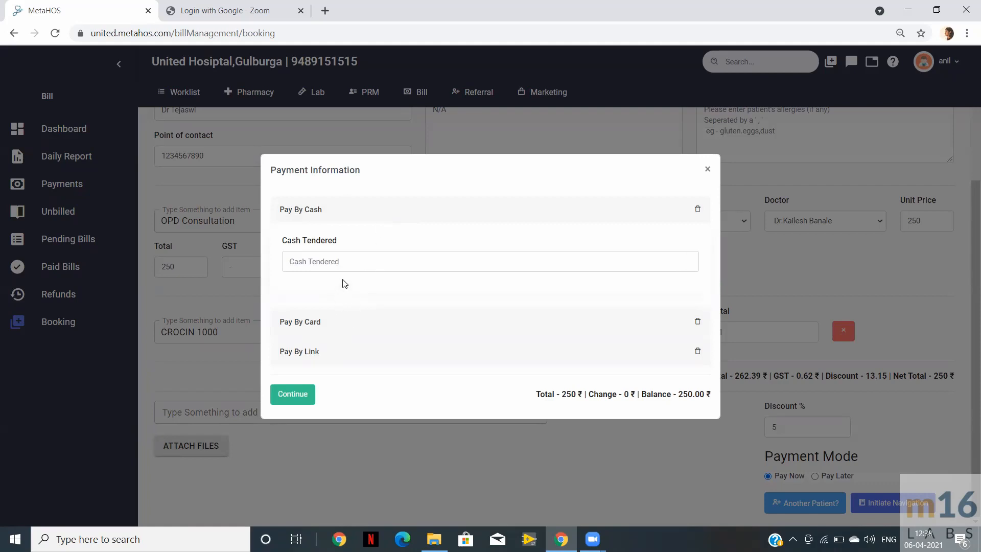
left_click(327, 323)
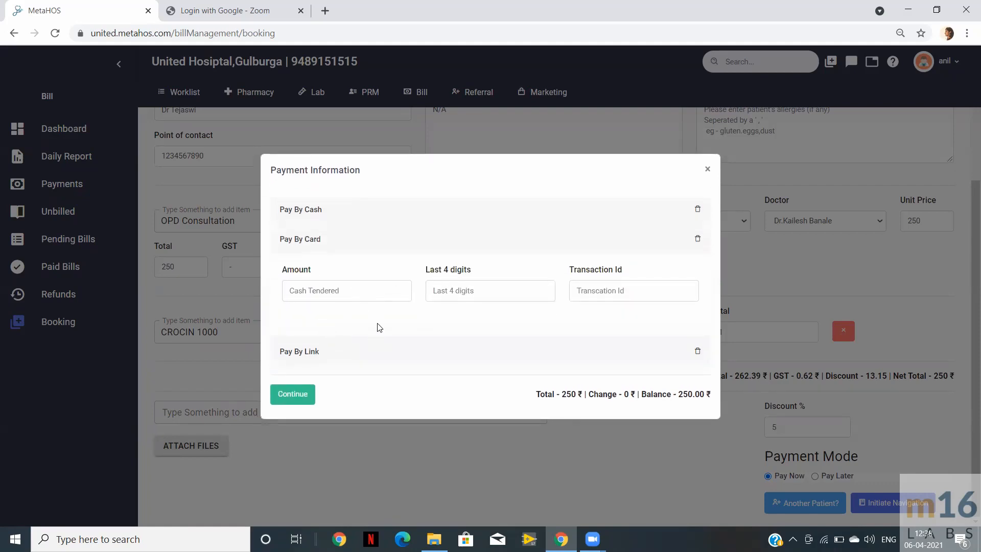
left_click(355, 357)
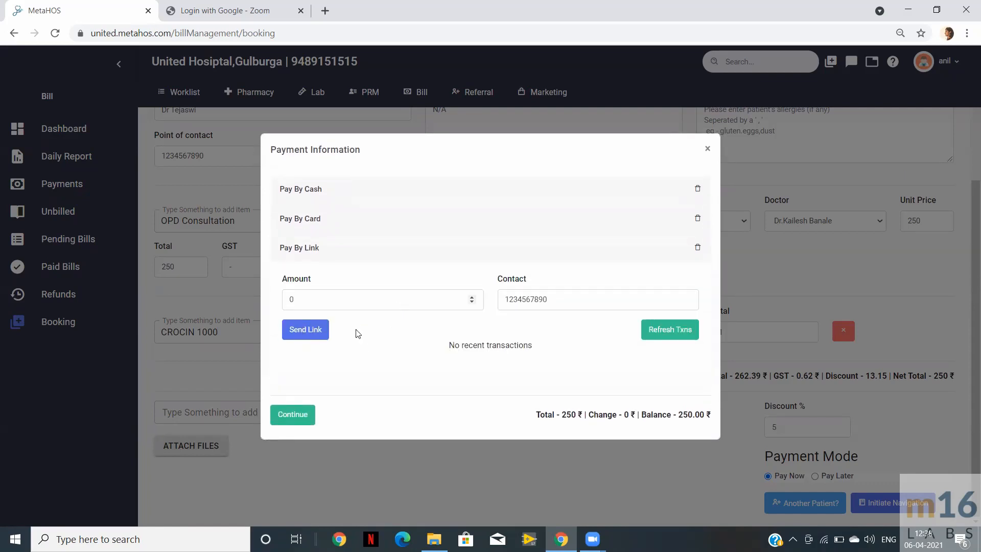
left_click(315, 337)
Pay the bill with 250 ₹ cash tendered and dismiss the invoice's print preview without saving it.
left_click(402, 196)
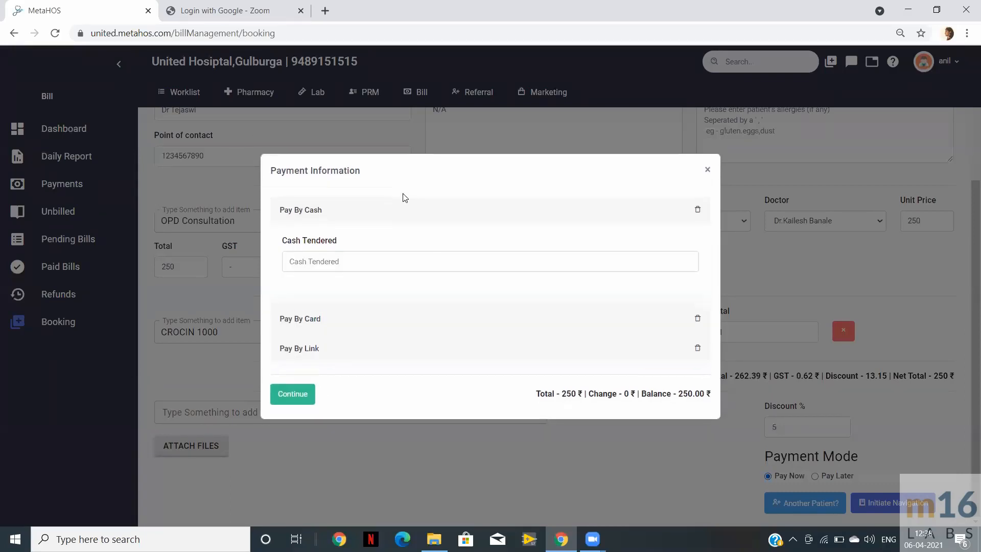
left_click(326, 255)
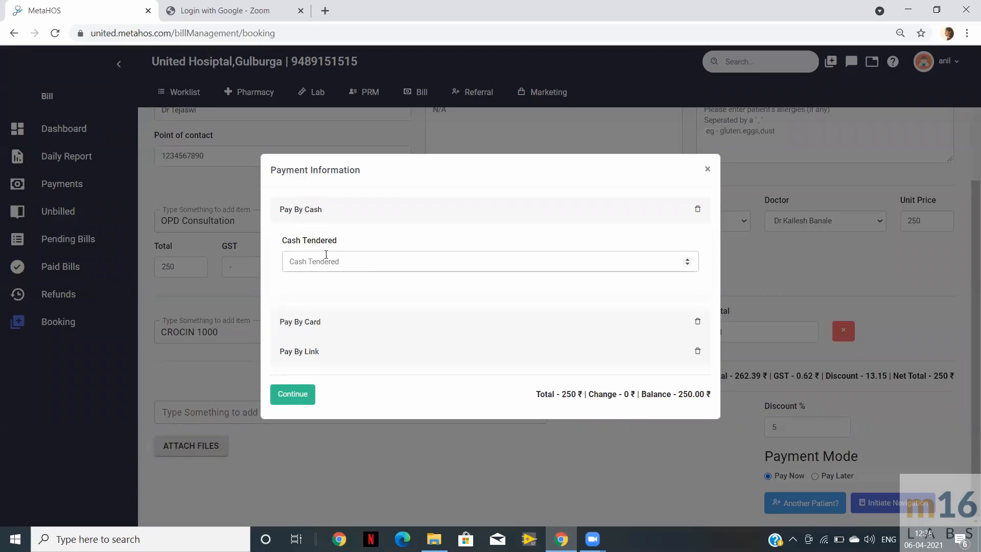
type("250")
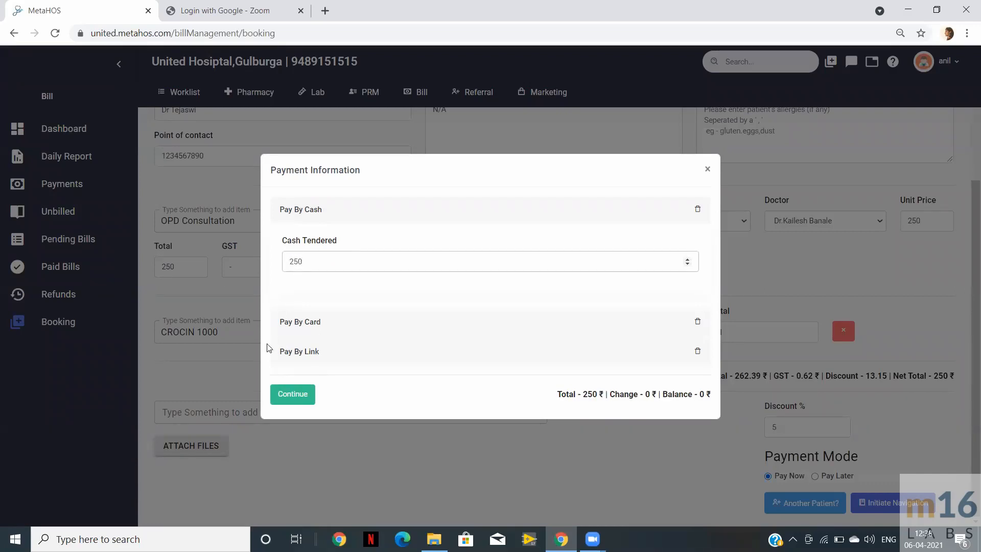
left_click(284, 401)
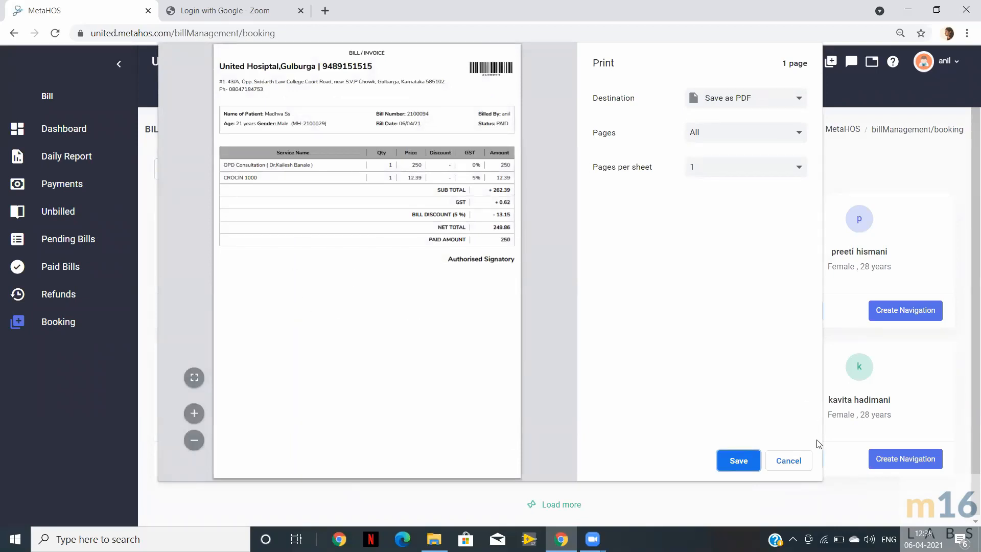
left_click(794, 463)
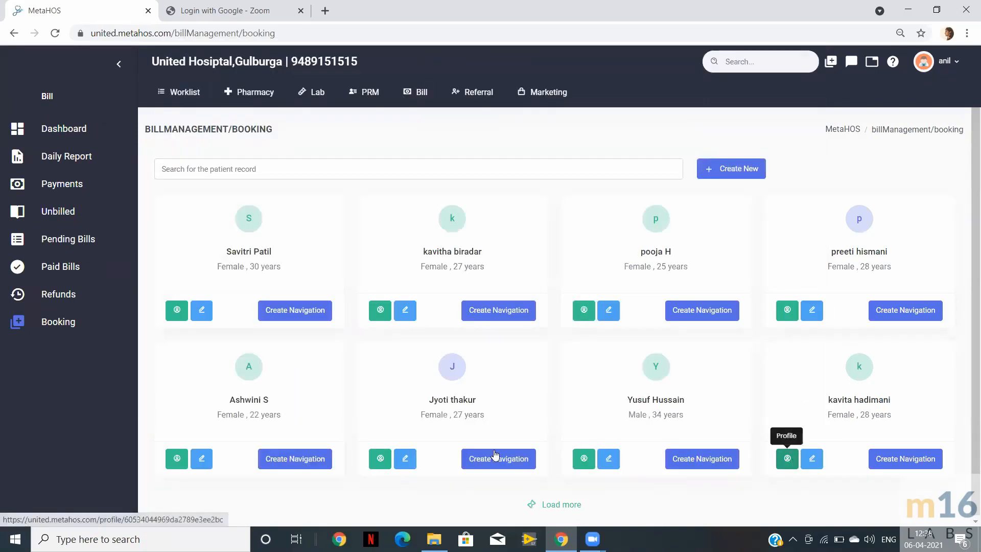
Open the OPD worklist, limit the scheduled consultations to today's, and check the new booking's entry.
left_click(161, 93)
left_click(58, 168)
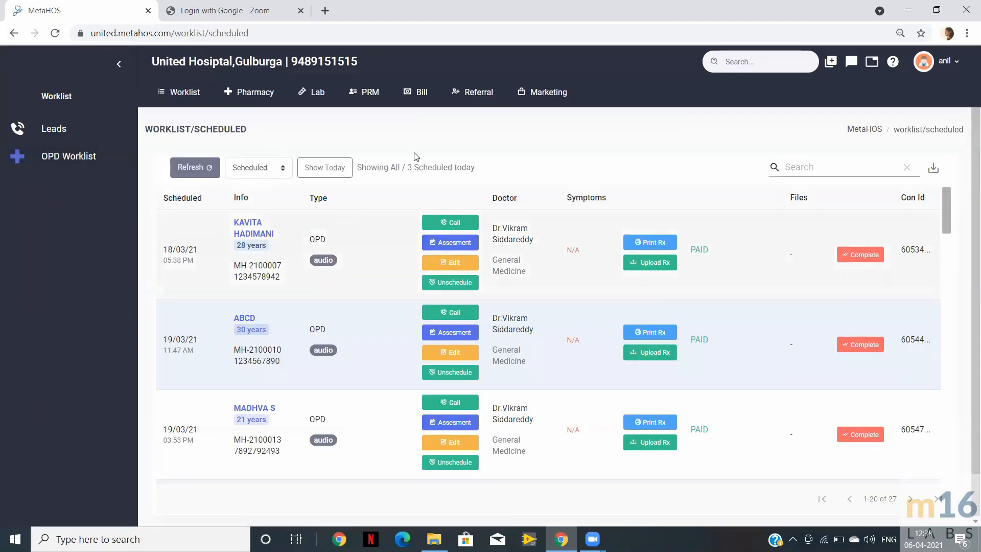
scroll(528, 366, "down", 6)
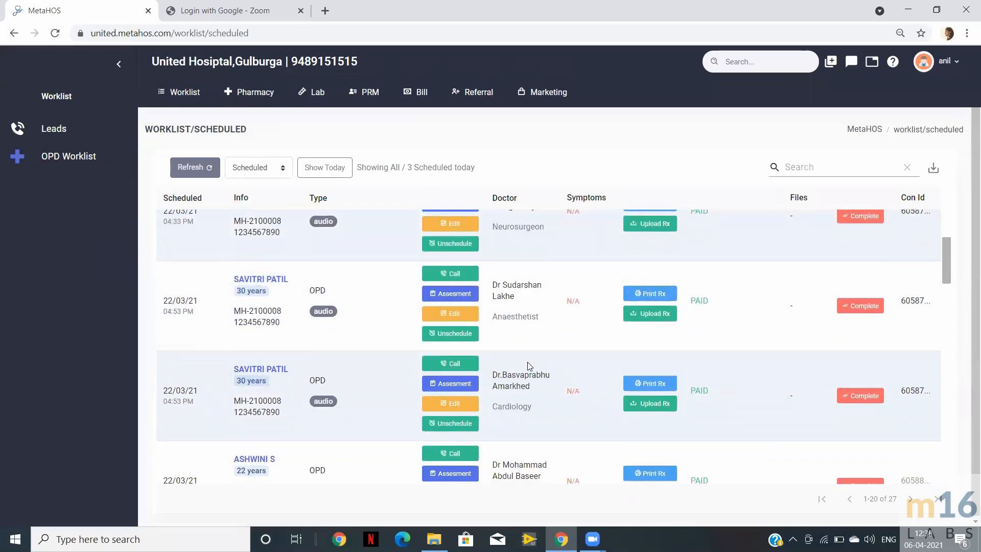
scroll(528, 365, "down", 8)
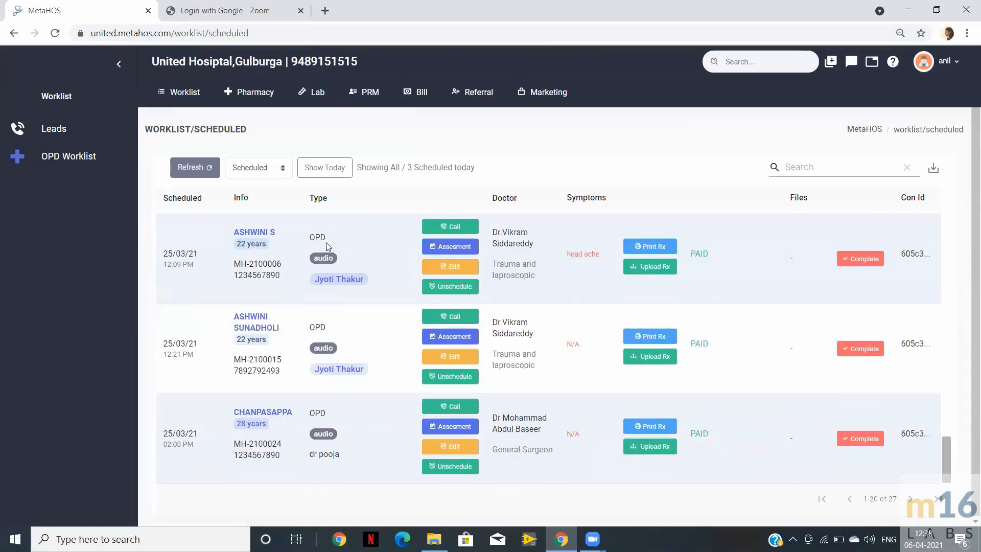
left_click(332, 169)
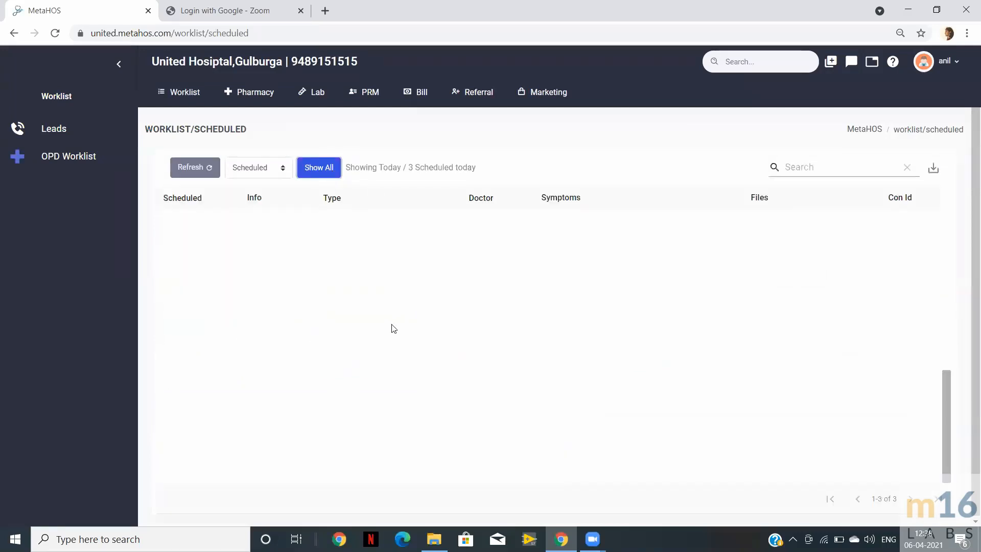
scroll(392, 324, "down", 2)
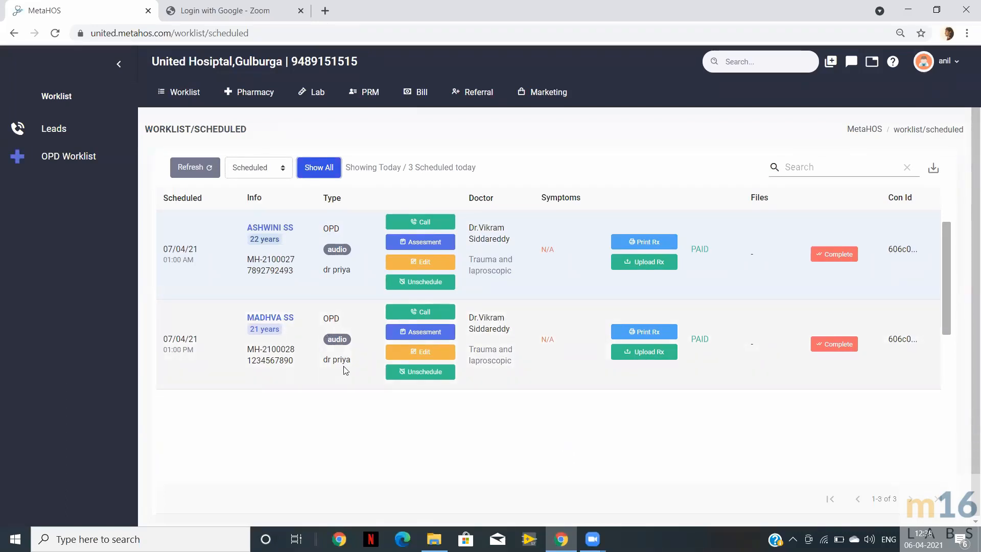
scroll(346, 371, "up", 2)
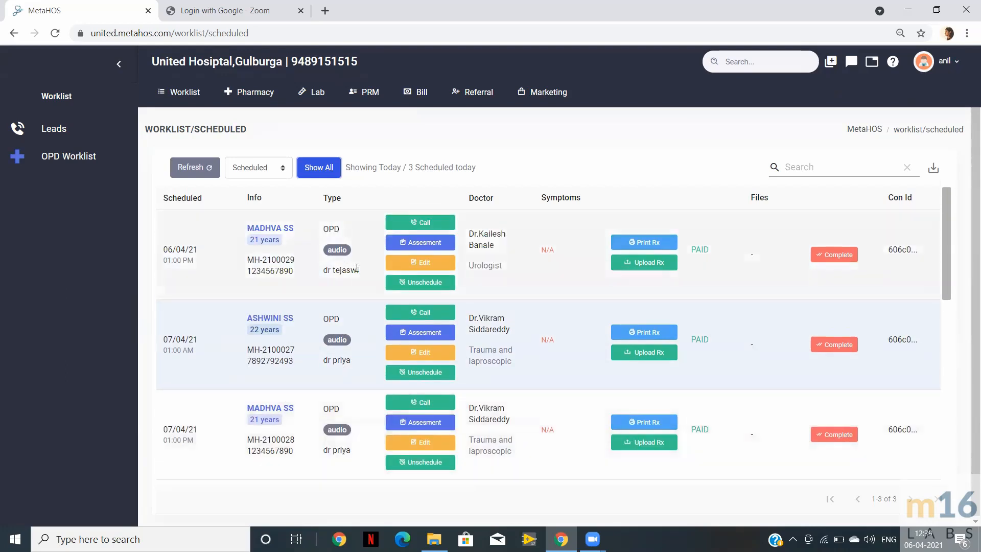